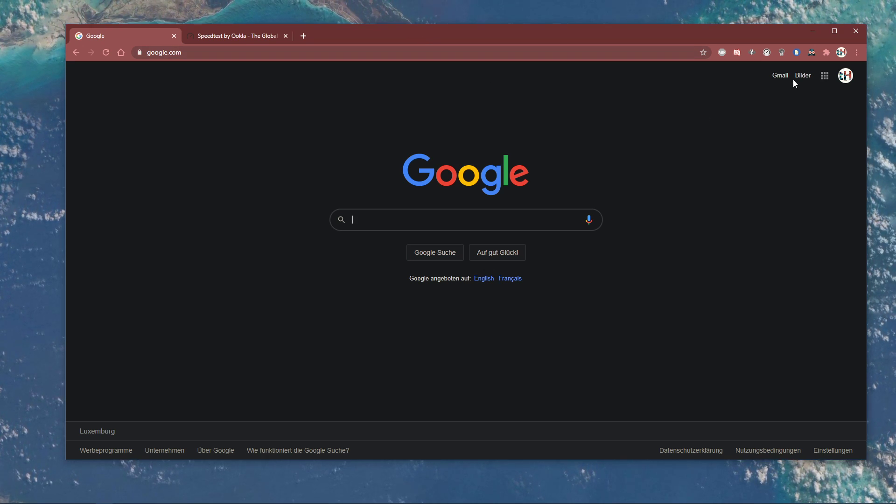
Step: Open the Manage extensions page and switch off FrankerFaceZ and one other unused extension
left_click(826, 52)
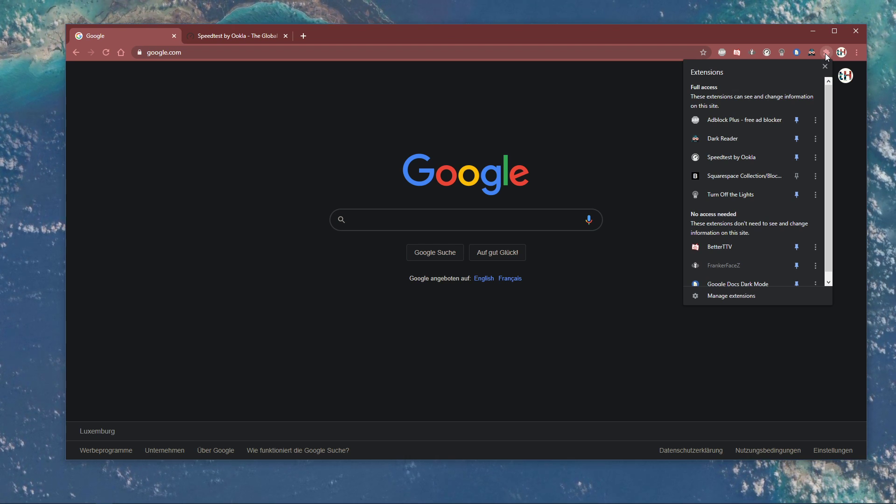
left_click(718, 298)
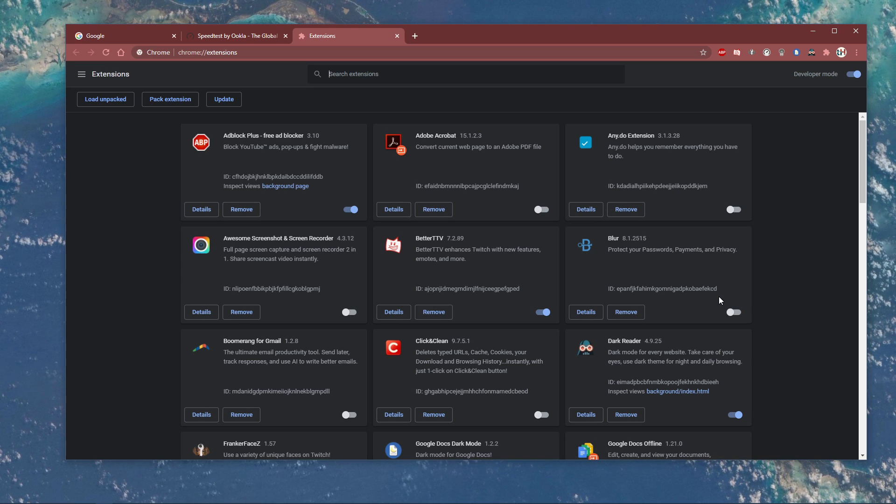
middle_click(109, 140)
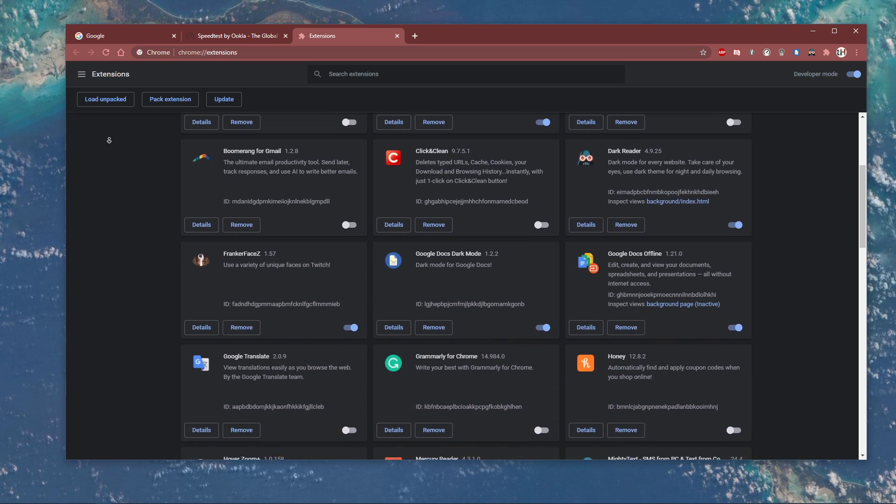
left_click(105, 243)
left_click(353, 267)
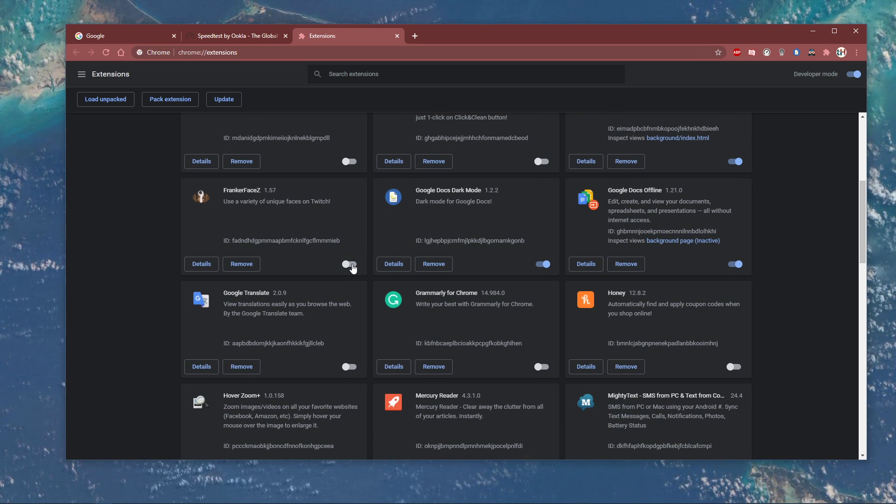
middle_click(792, 272)
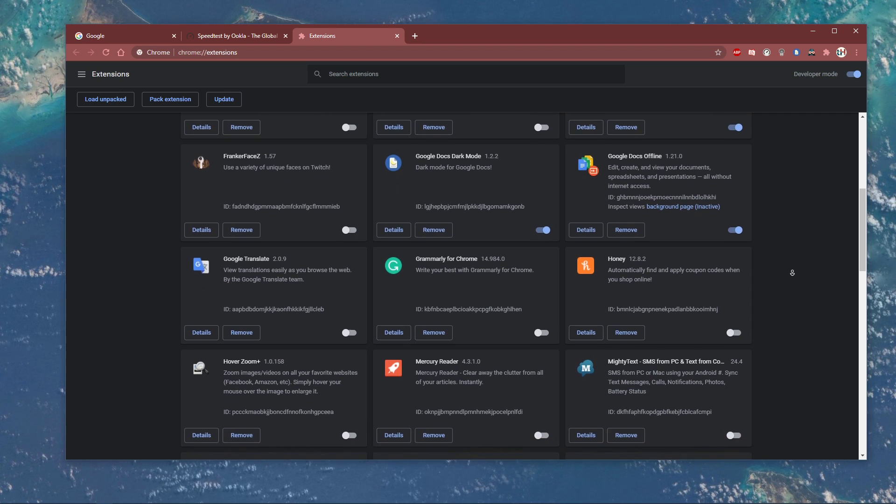
left_click(749, 183)
left_click(735, 168)
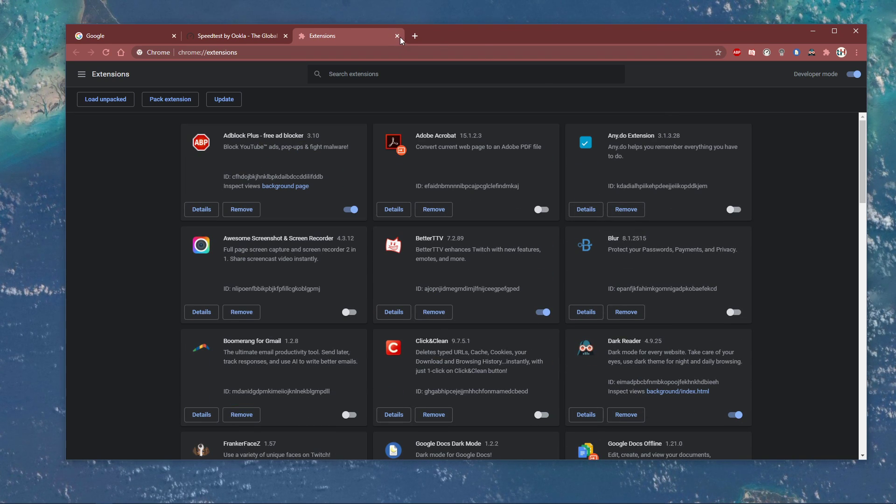
Step: Confirm Automatically detect settings is enabled in Internet Explorer's LAN settings and close Internet Options
left_click(397, 36)
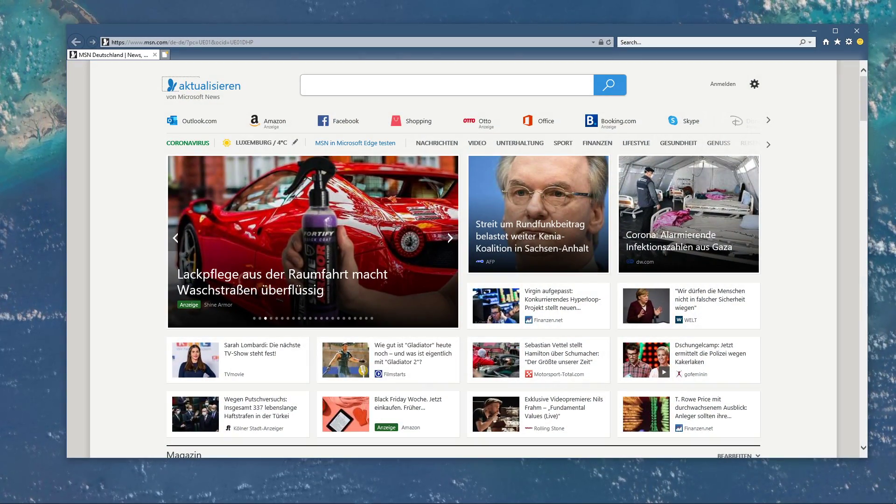
left_click(849, 42)
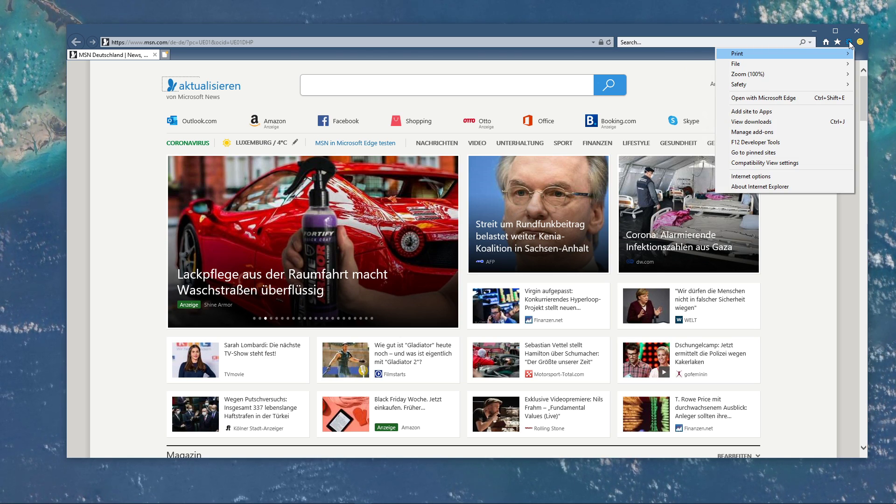
left_click(801, 176)
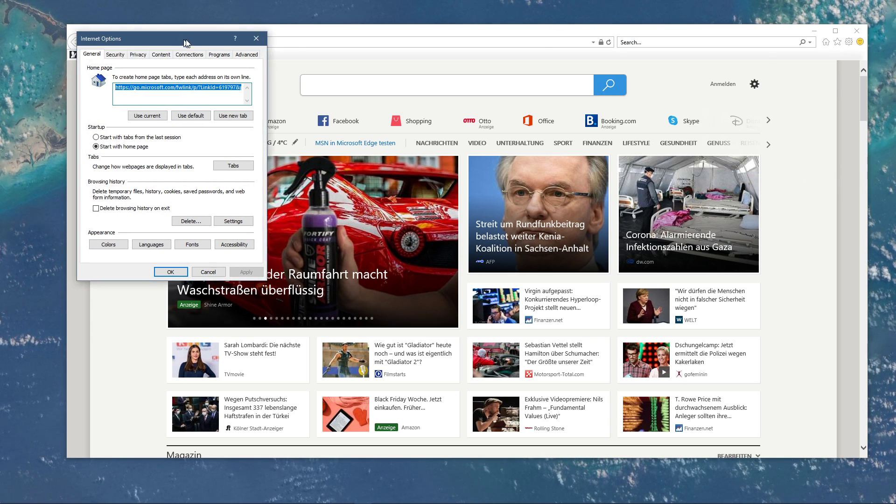
left_click_drag(182, 41, 435, 71)
left_click(440, 83)
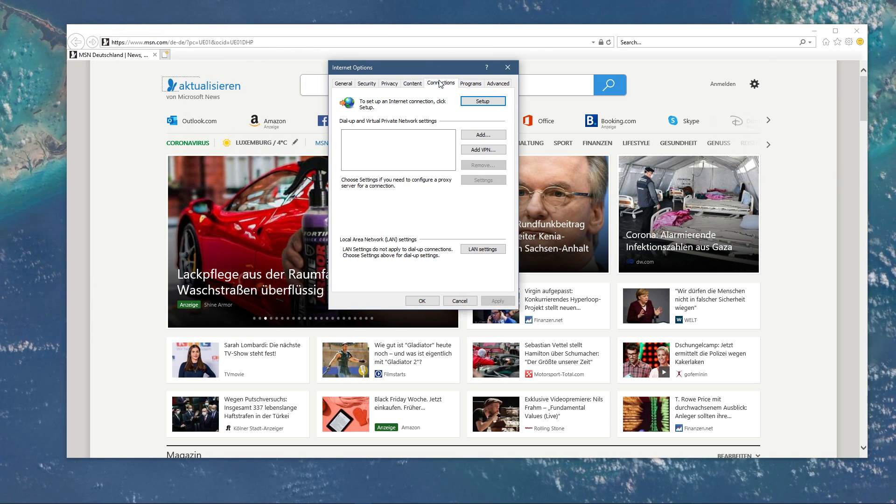
left_click(472, 249)
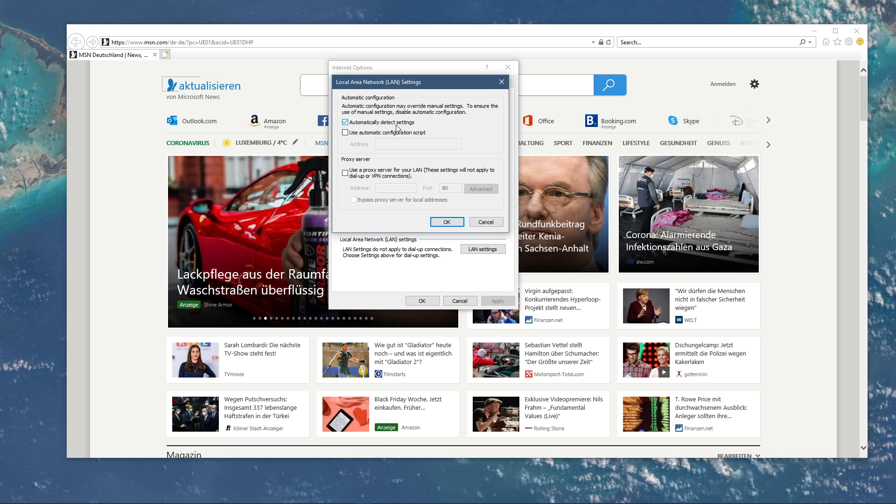
left_click(446, 222)
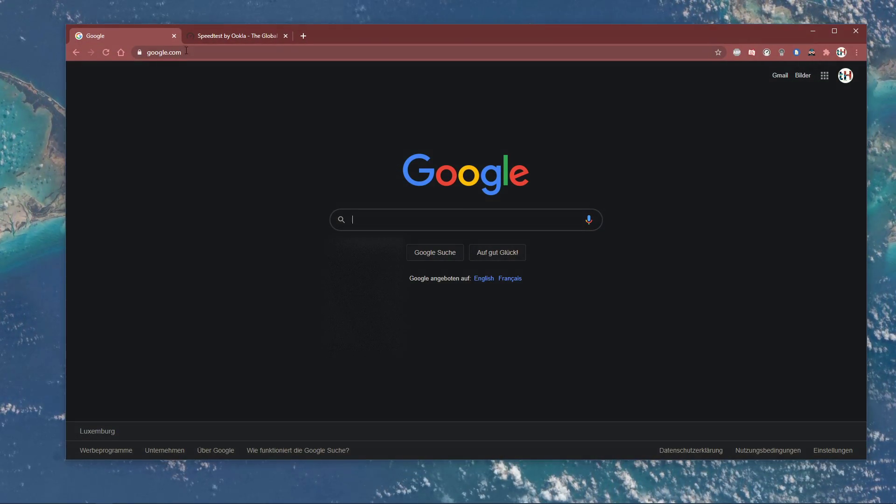
Step: Start a speed test from the Speedtest by Ookla tab
left_click(199, 39)
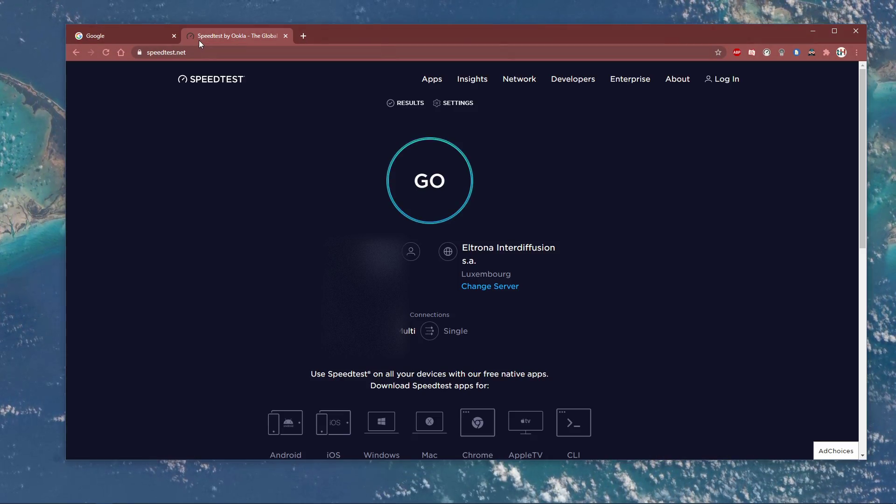
left_click(408, 188)
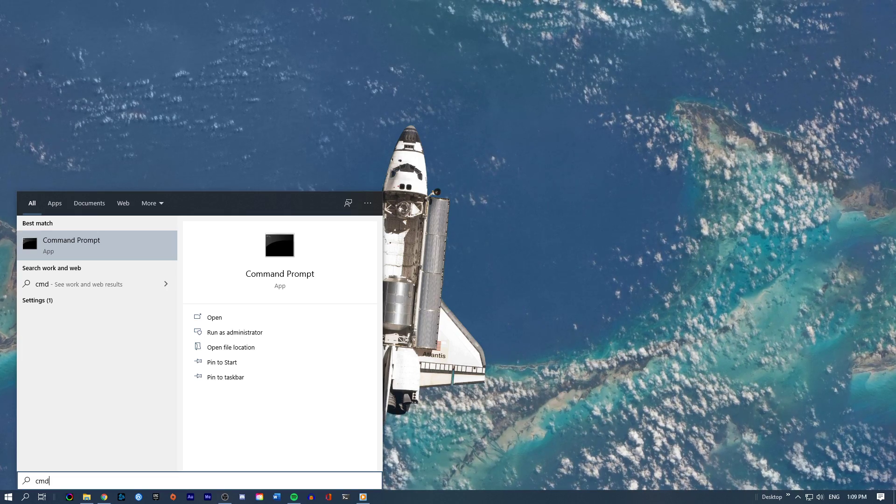
Step: In Command Prompt, ping google.com, then flush the DNS cache with ipconfig /flushdns
key("Return")
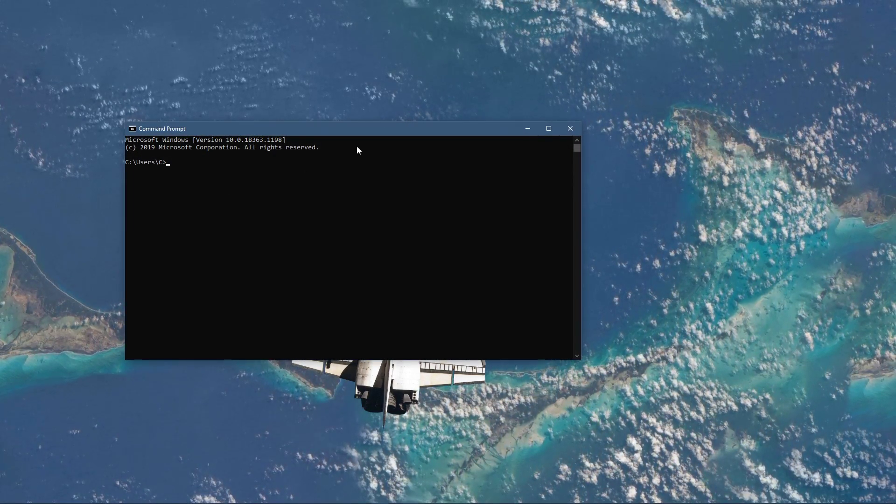
left_click_drag(374, 129, 474, 105)
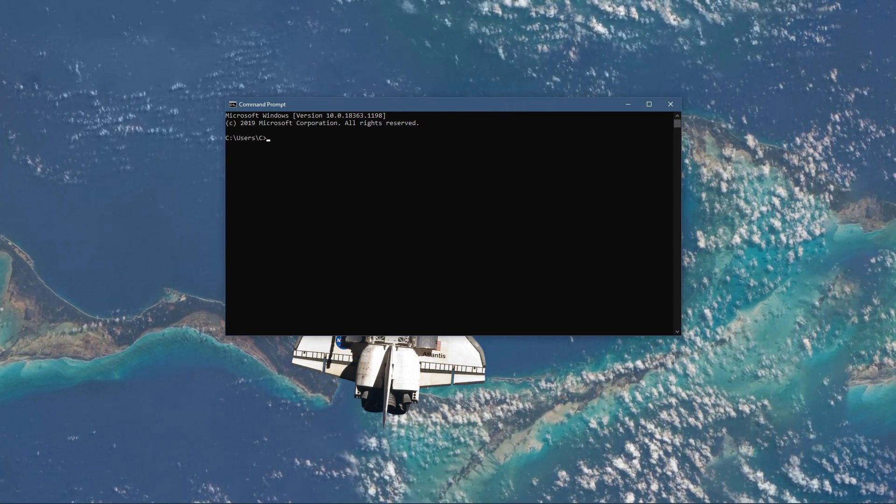
type("ping google.com")
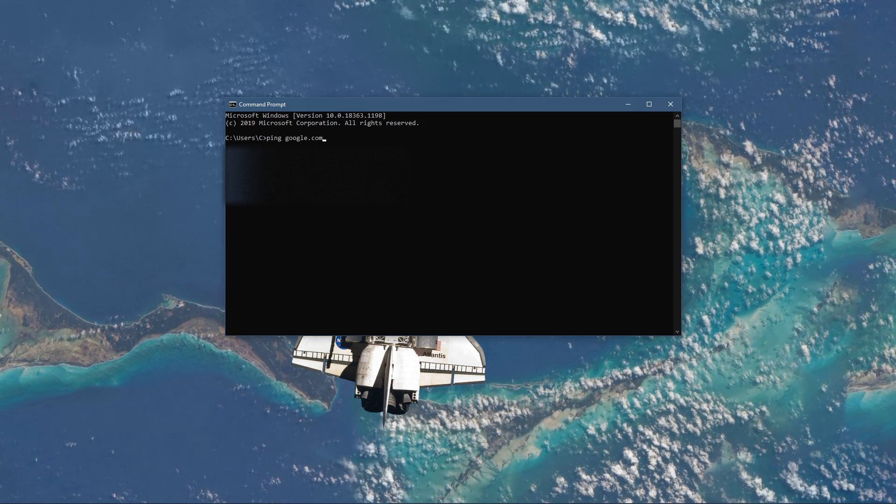
key("Return")
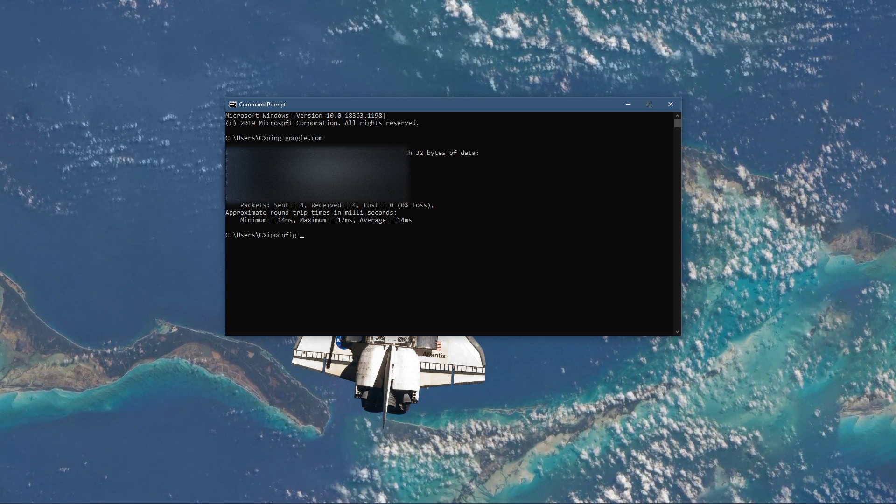
key("Return")
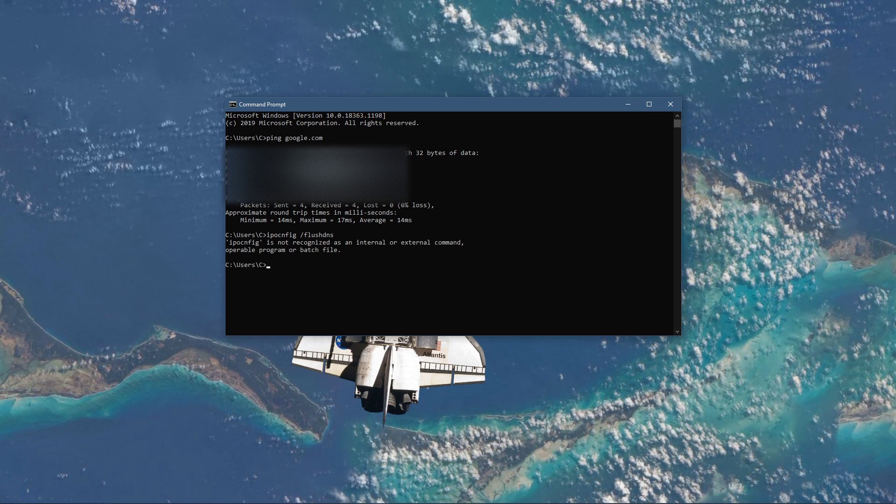
type("ip")
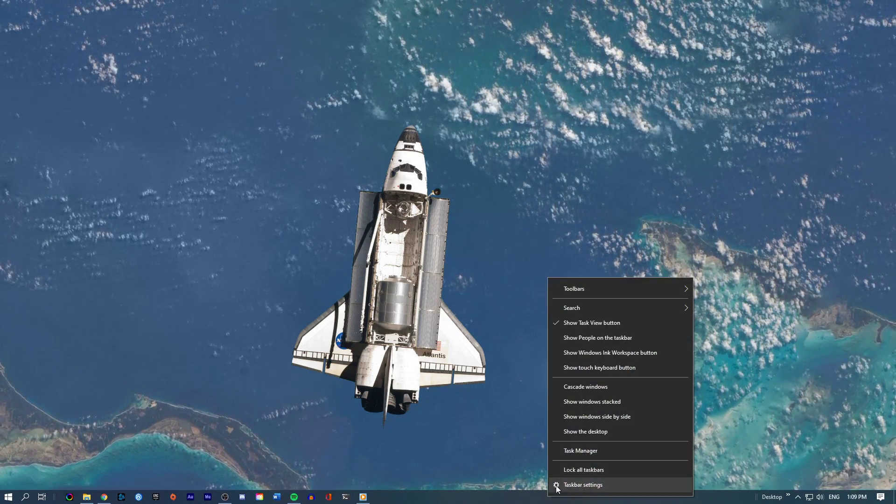
Step: Launch Resource Monitor from Task Manager's Performance view and expand Processes with Network Activity
left_click(602, 452)
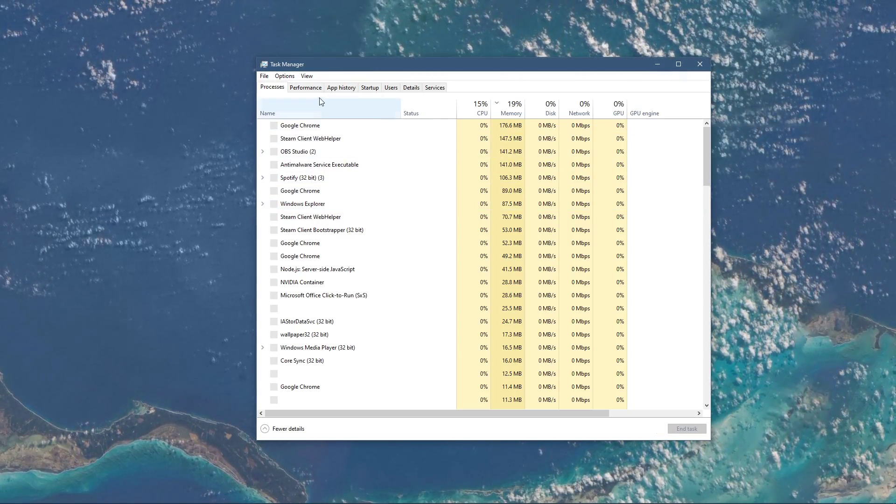
left_click(305, 87)
left_click_drag(324, 62, 286, 31)
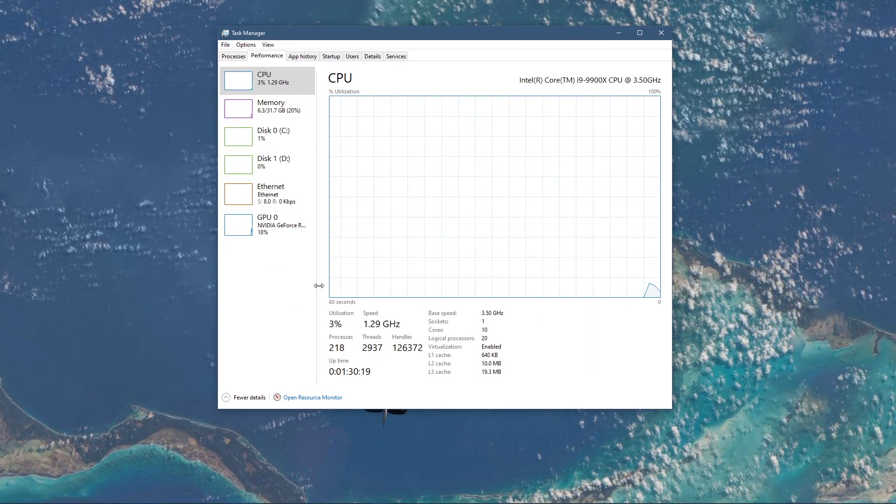
left_click(334, 398)
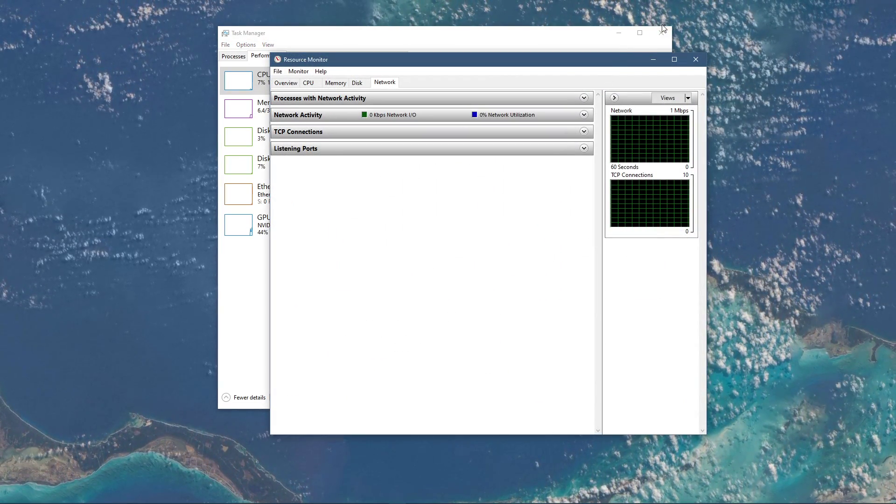
left_click(662, 32)
left_click(360, 98)
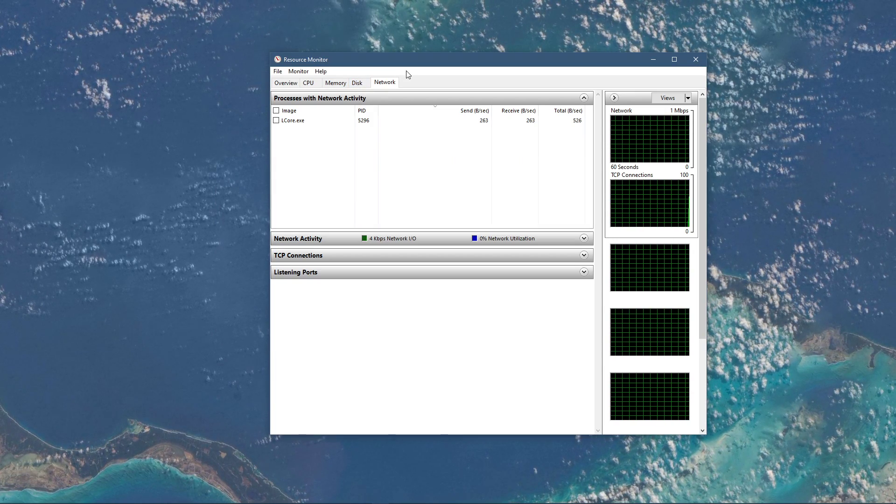
left_click_drag(415, 64, 381, 76)
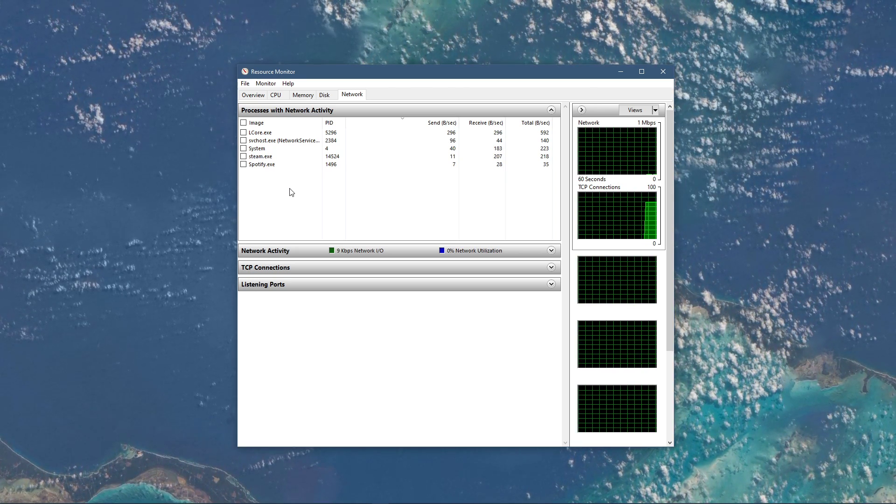
Step: Review the End Process options for steam.exe and chrome.exe without ending either
right_click(271, 158)
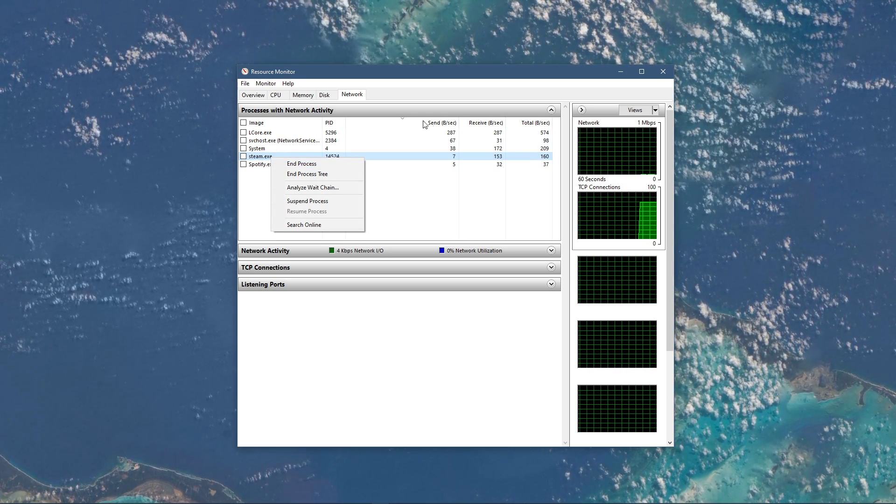
key("Escape")
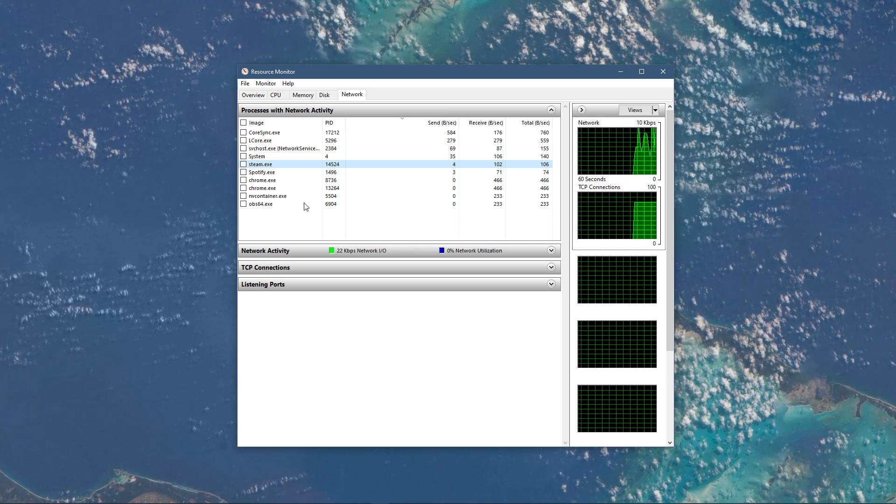
right_click(301, 191)
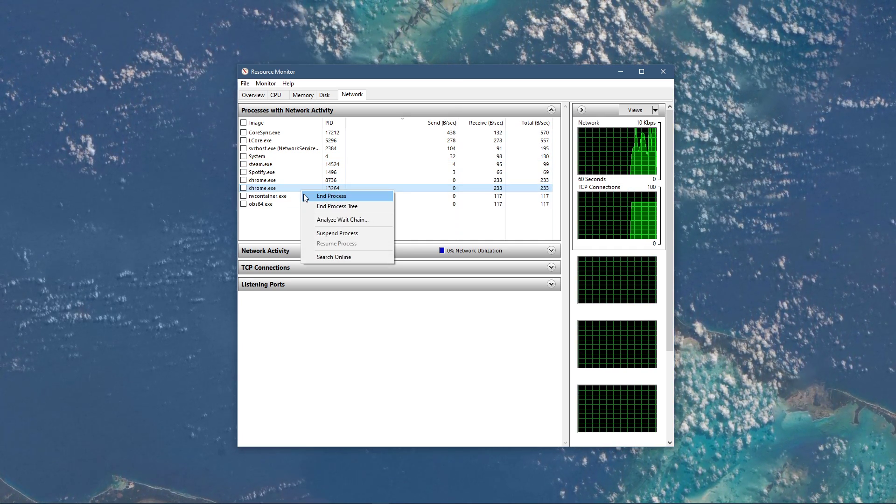
key("Escape")
Step: Collapse the Network Activity details and the processes with network activity list
left_click(449, 253)
left_click(449, 253)
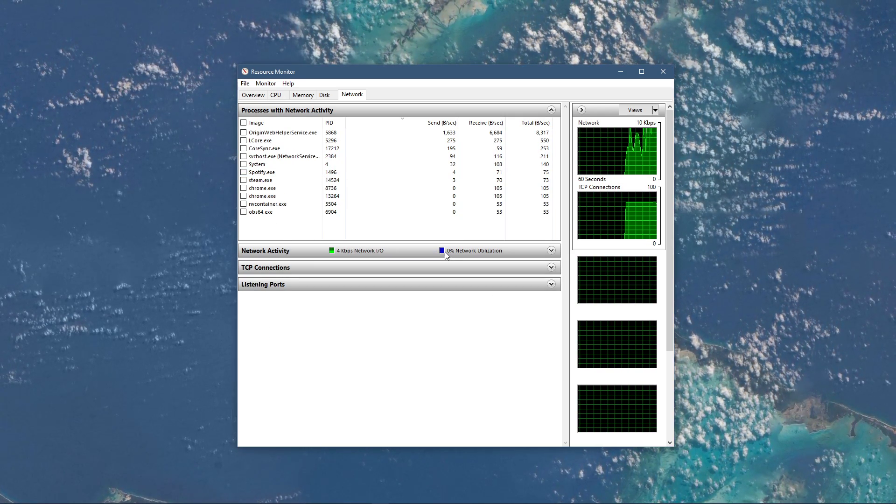
left_click(480, 113)
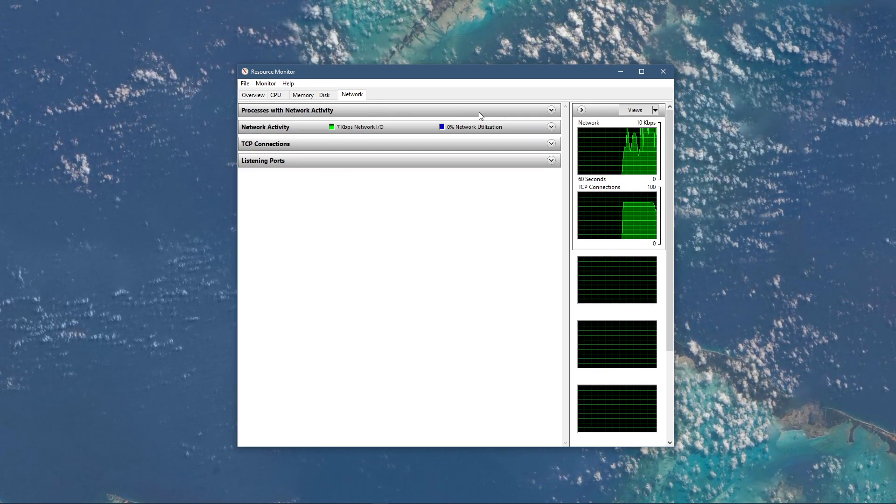